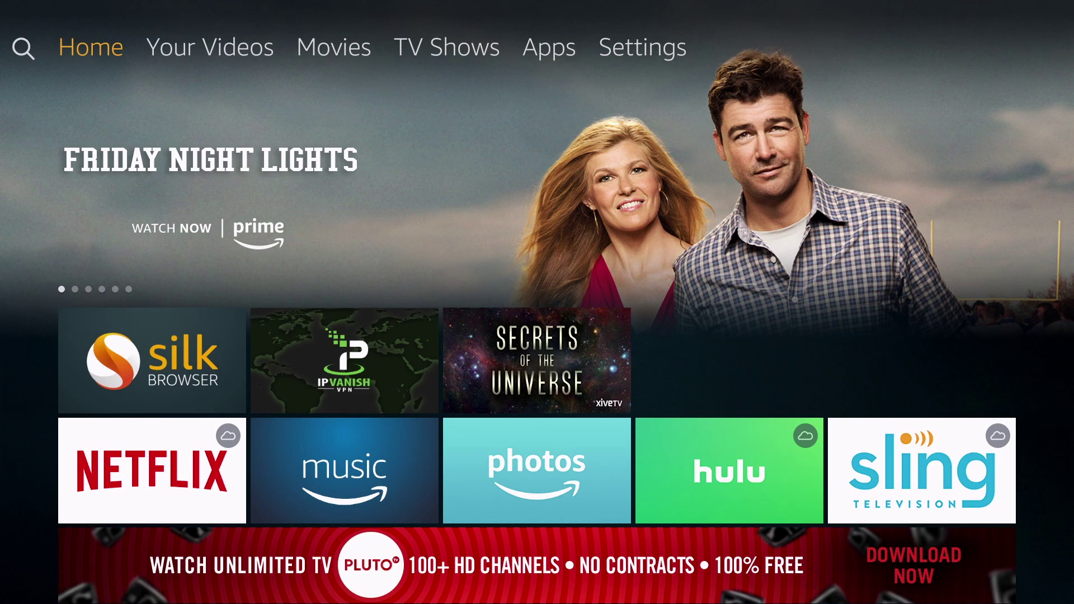
# Go to Developer options under Device in Fire TV Settings.
pyautogui.press('Right')
pyautogui.press('Right')
pyautogui.press('Right')
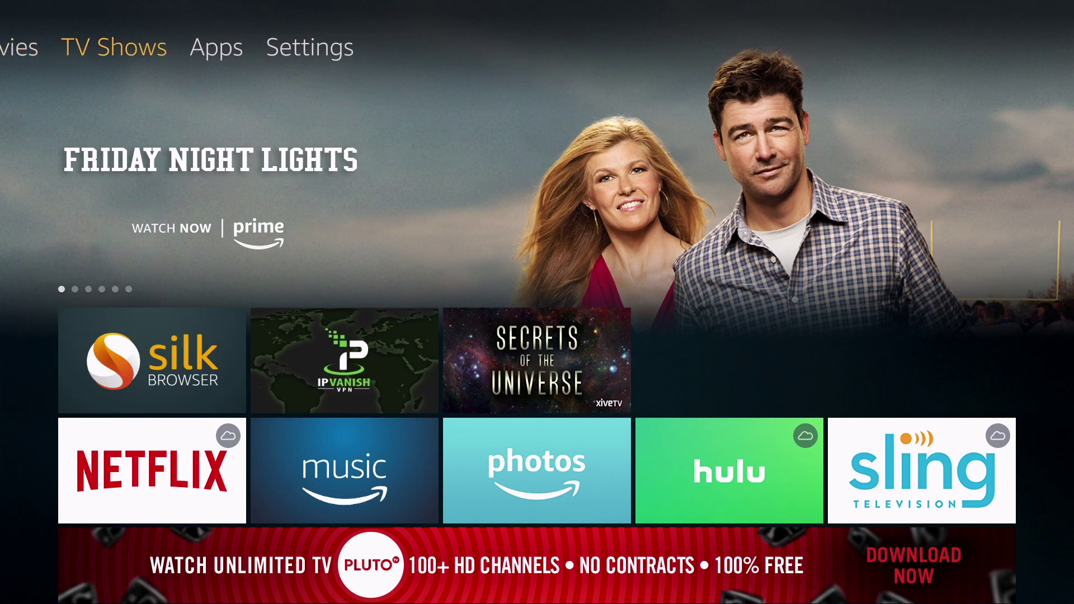
pyautogui.press('Right')
pyautogui.press('Right')
pyautogui.press('Down')
pyautogui.press('Right')
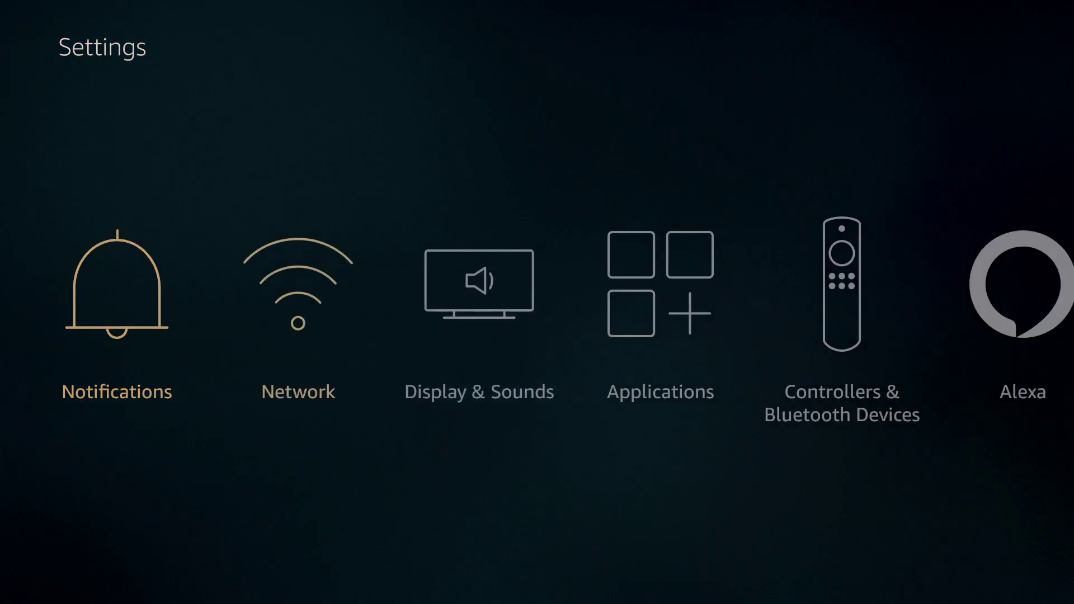
pyautogui.press('Right')
pyautogui.press('Right')
pyautogui.press('Right')
pyautogui.press('Right')
pyautogui.press('Right')
pyautogui.press('Right')
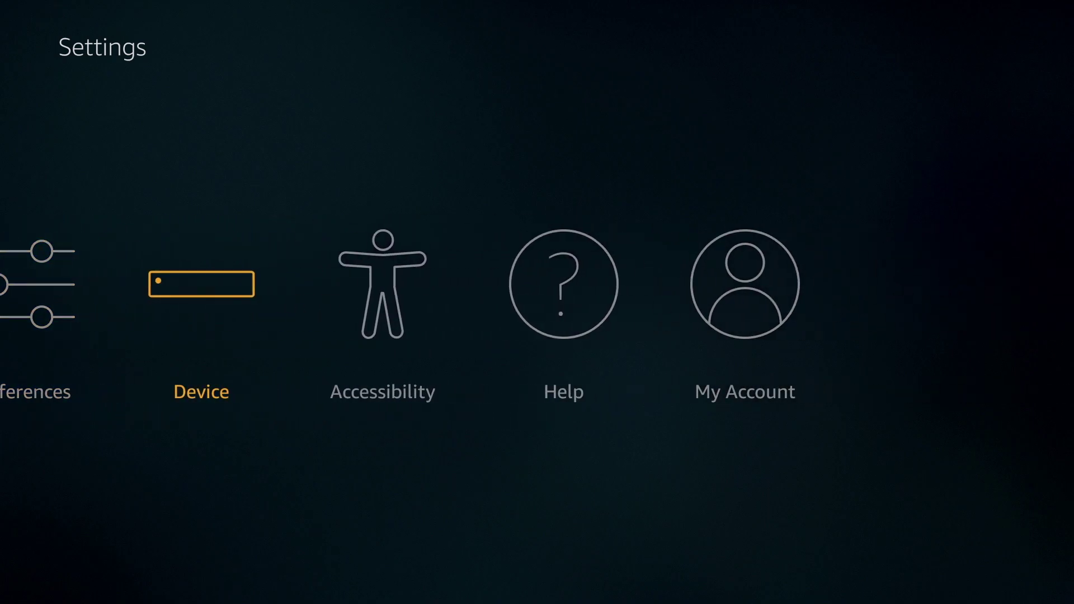
pyautogui.press('Return')
pyautogui.press('Down')
pyautogui.press('Return')
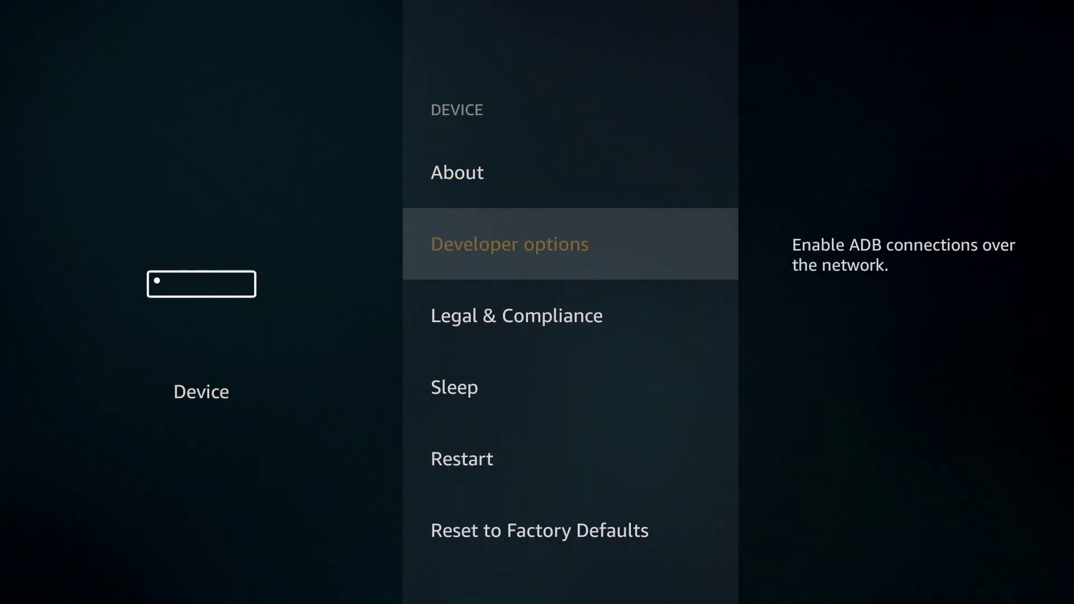
# Turn on Apps from Unknown Sources and return to the home screen.
pyautogui.press('Down')
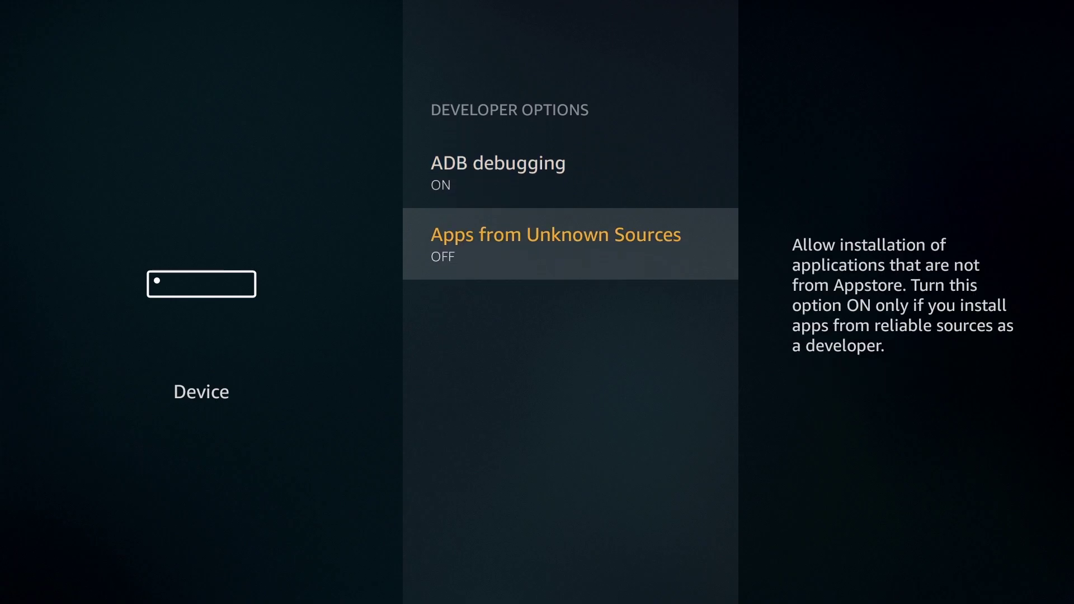
pyautogui.press('Return')
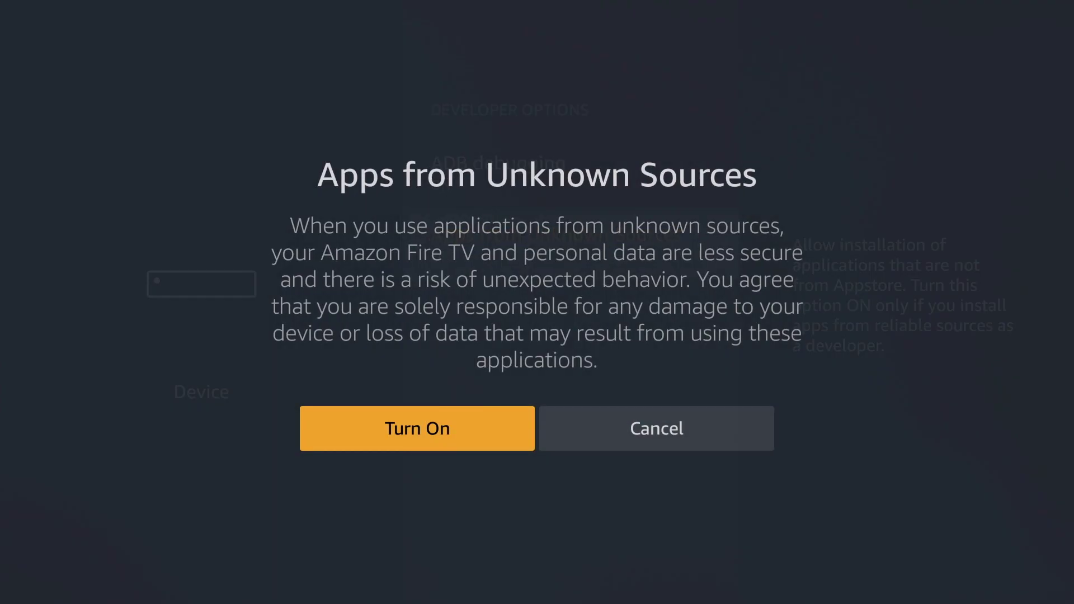
pyautogui.press('Return')
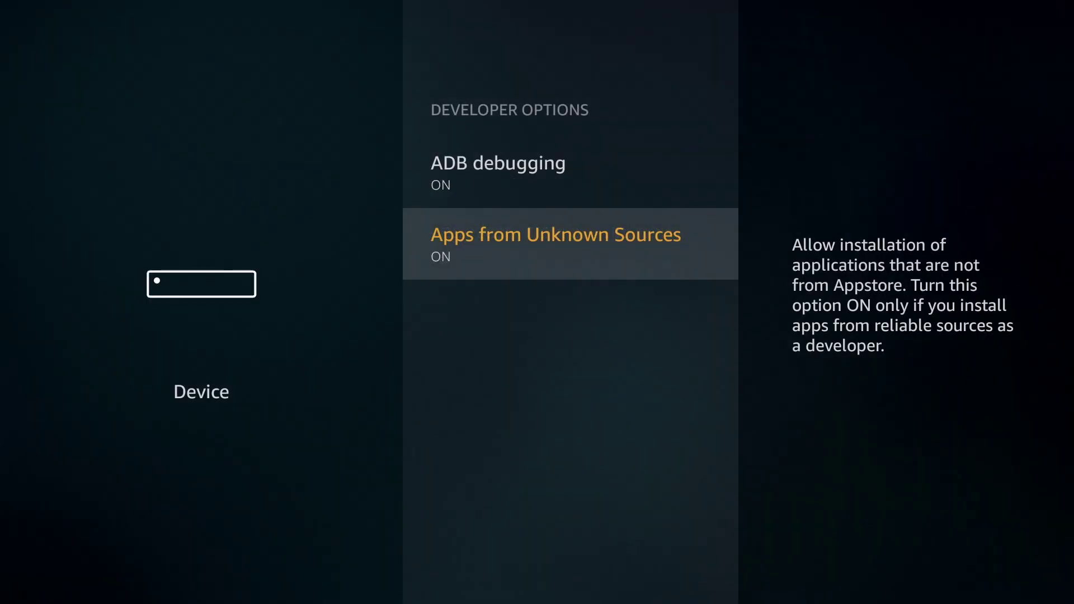
pyautogui.press('Home')
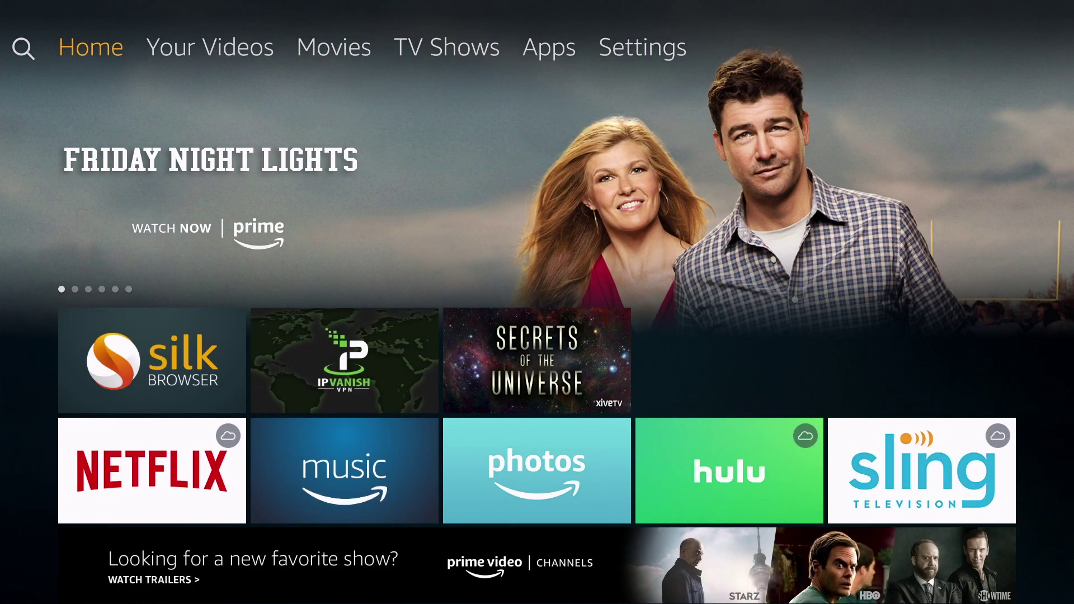
# Search for 'Downloader App' by entering D-O-W on the on-screen keyboard.
pyautogui.press('Left')
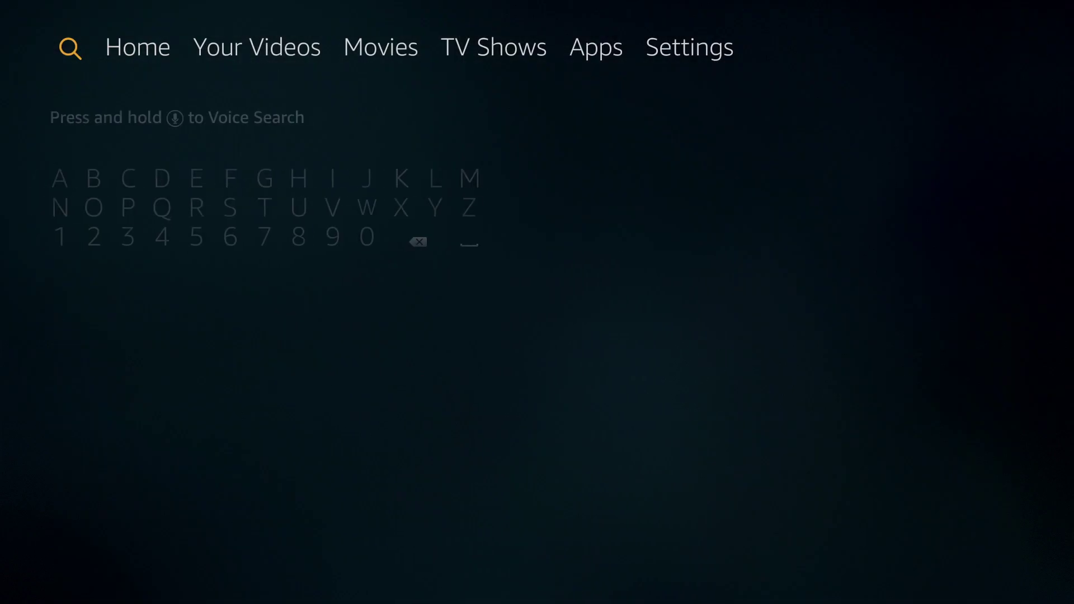
pyautogui.press('Down')
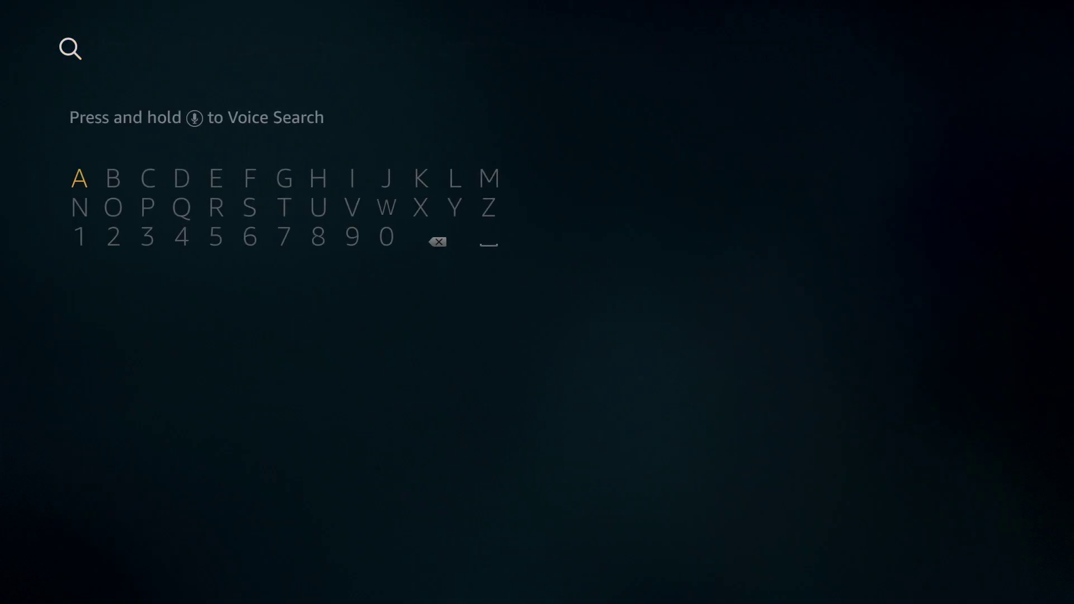
pyautogui.press('Right')
pyautogui.press('Right')
pyautogui.press('Right')
pyautogui.press('Return')
pyautogui.press('Down')
pyautogui.press('Left')
pyautogui.press('Left')
pyautogui.press('Return')
pyautogui.press('Left')
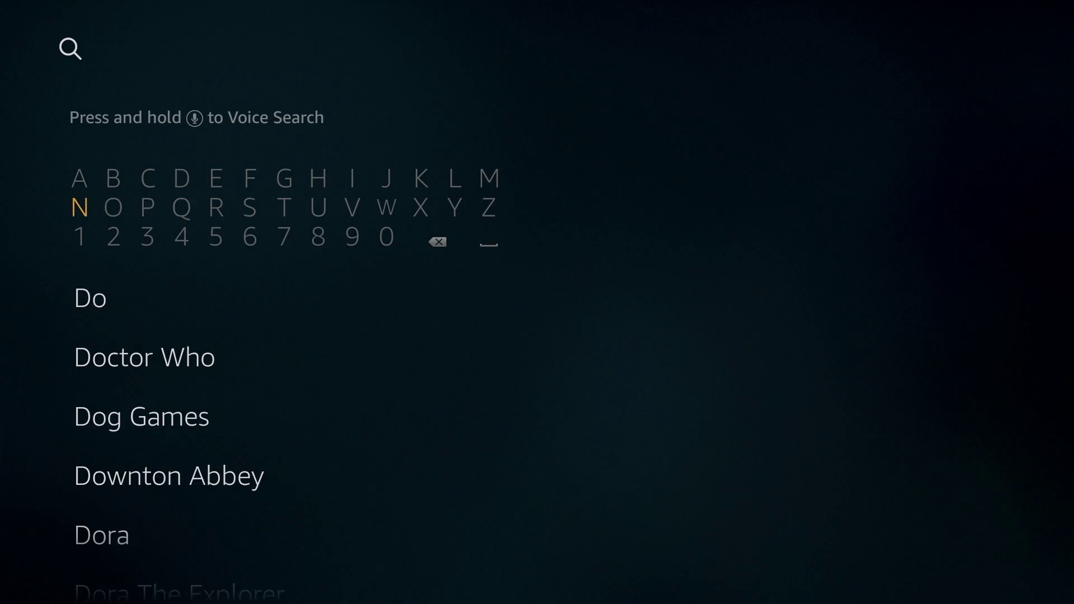
pyautogui.press('Left')
pyautogui.press('Left')
pyautogui.press('Left')
pyautogui.press('Left')
pyautogui.press('Return')
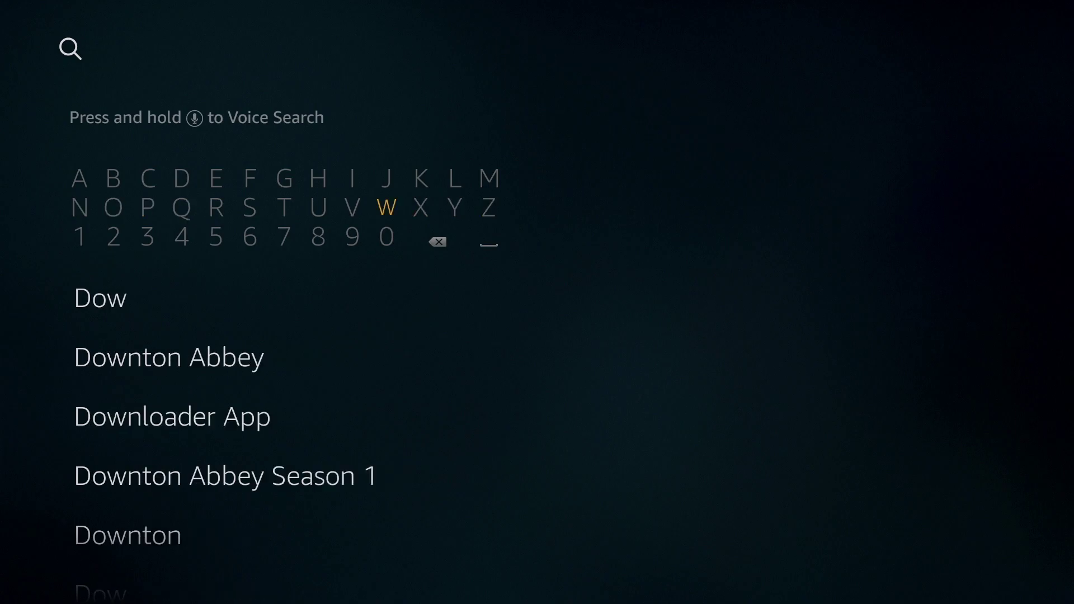
pyautogui.press('Down')
pyautogui.press('Down')
pyautogui.press('Down')
pyautogui.press('Down')
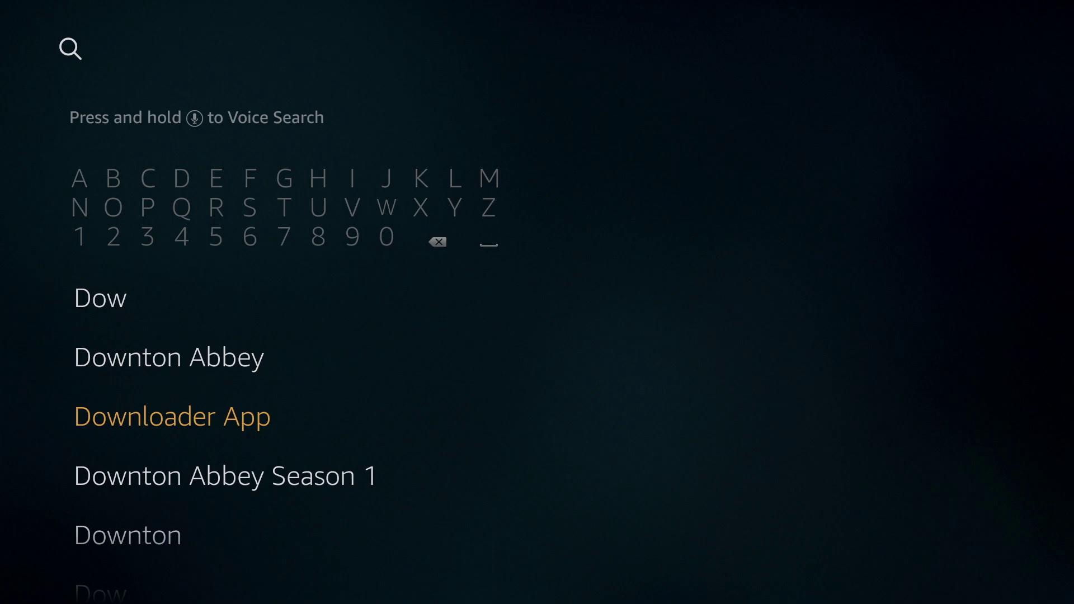
pyautogui.press('Return')
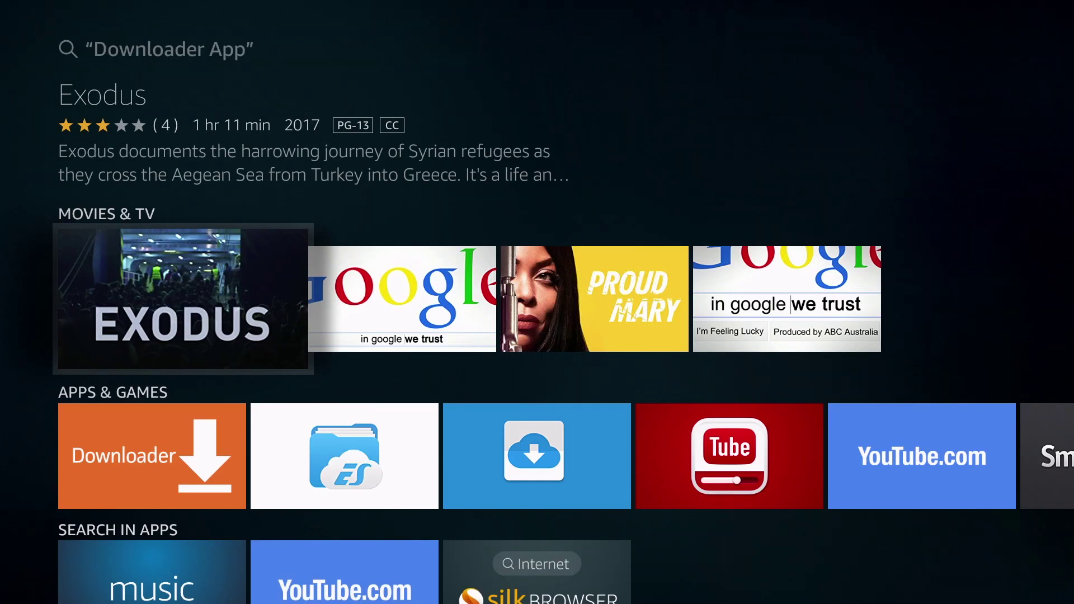
# Install the Downloader app from its result and launch it.
pyautogui.press('Down')
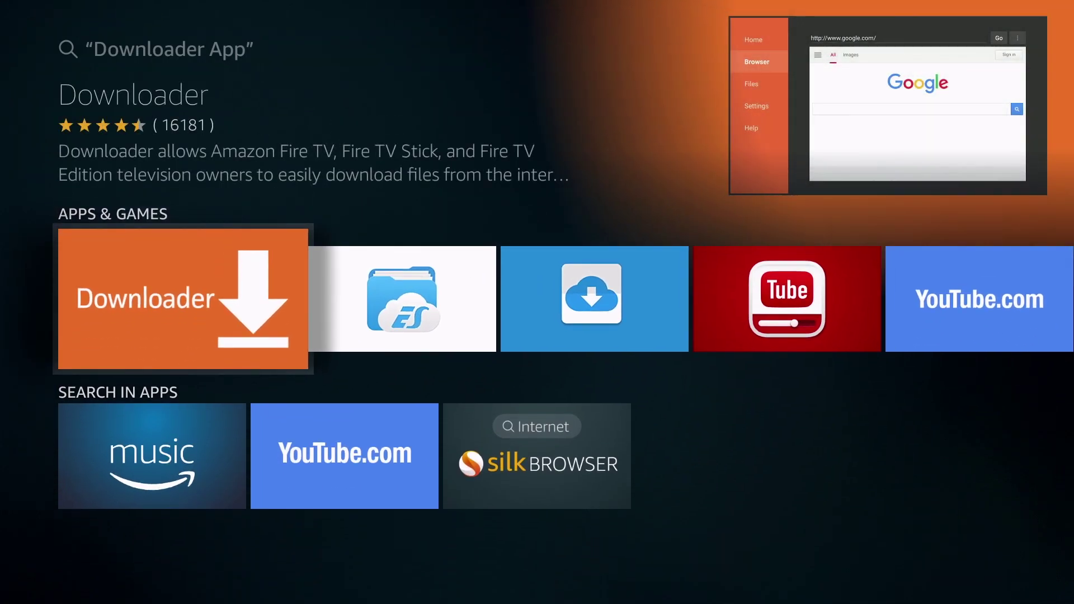
pyautogui.press('Return')
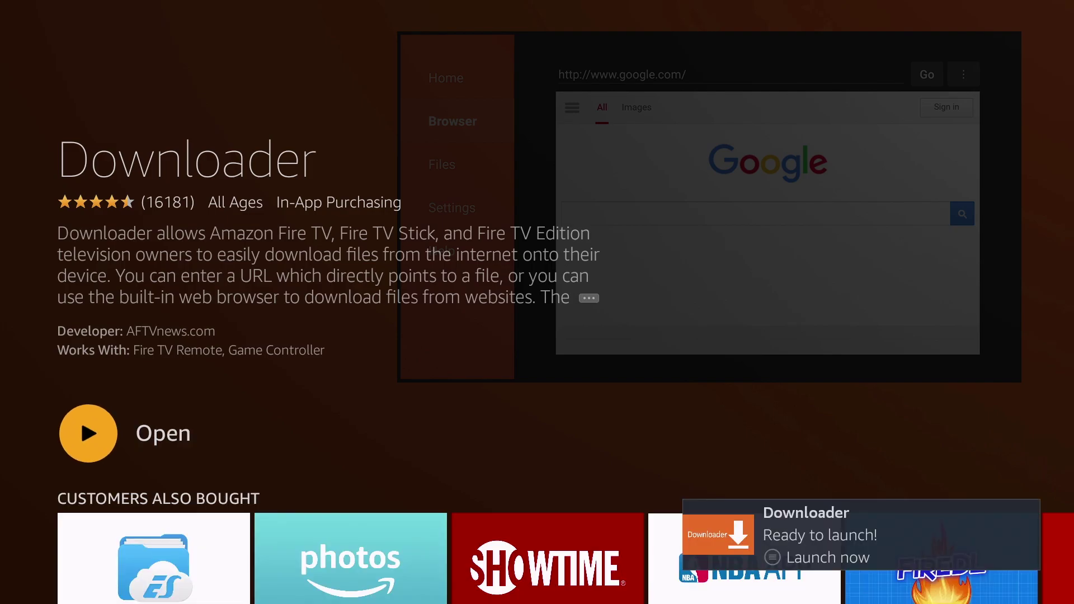
pyautogui.press('Return')
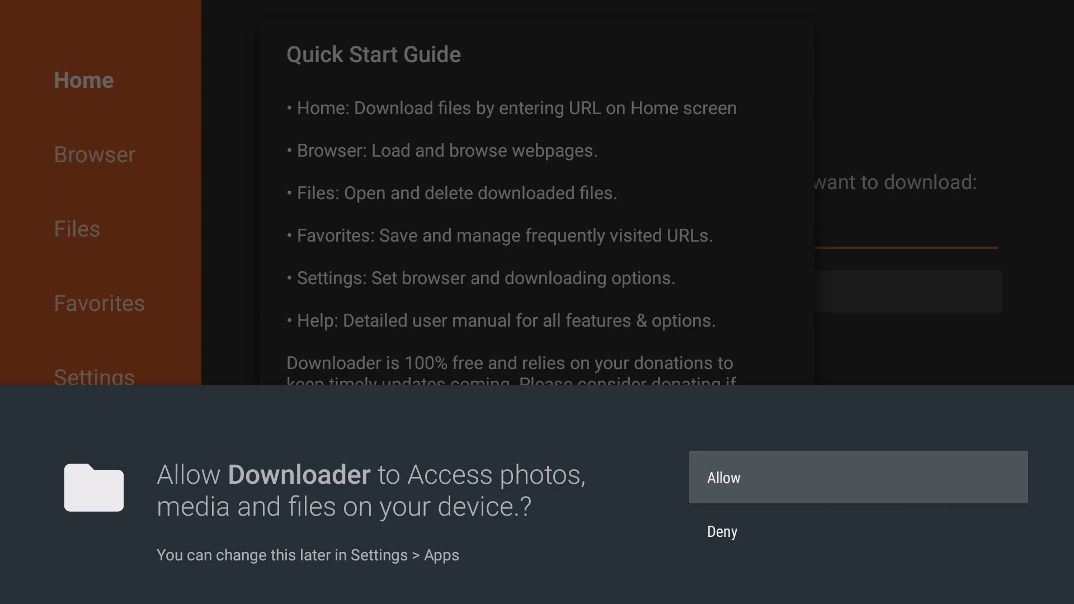
# Grant Downloader file access and dismiss its quick start guide.
pyautogui.press('Return')
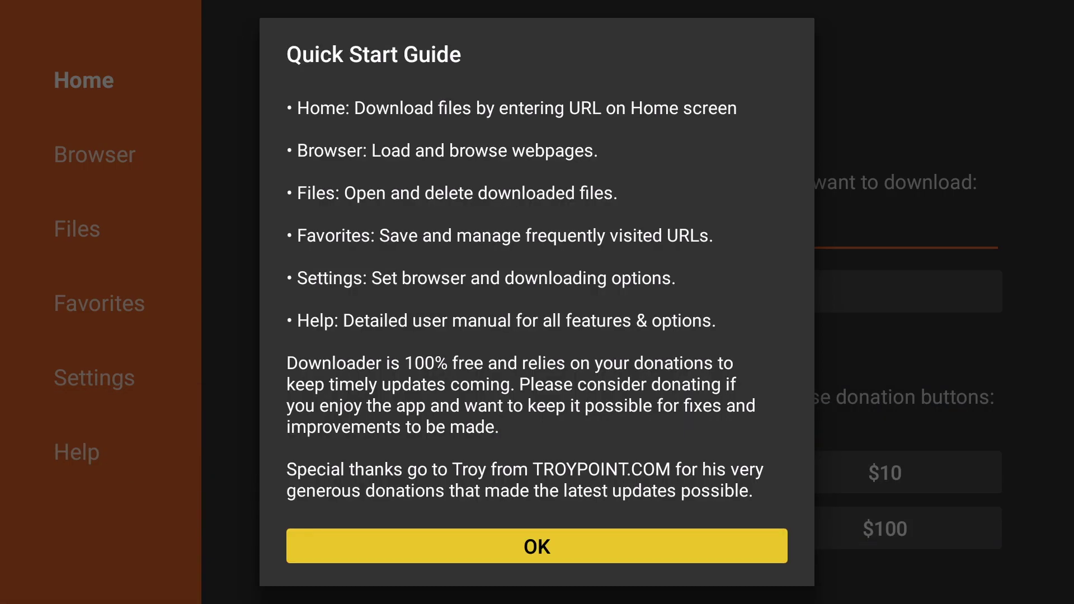
pyautogui.press('Return')
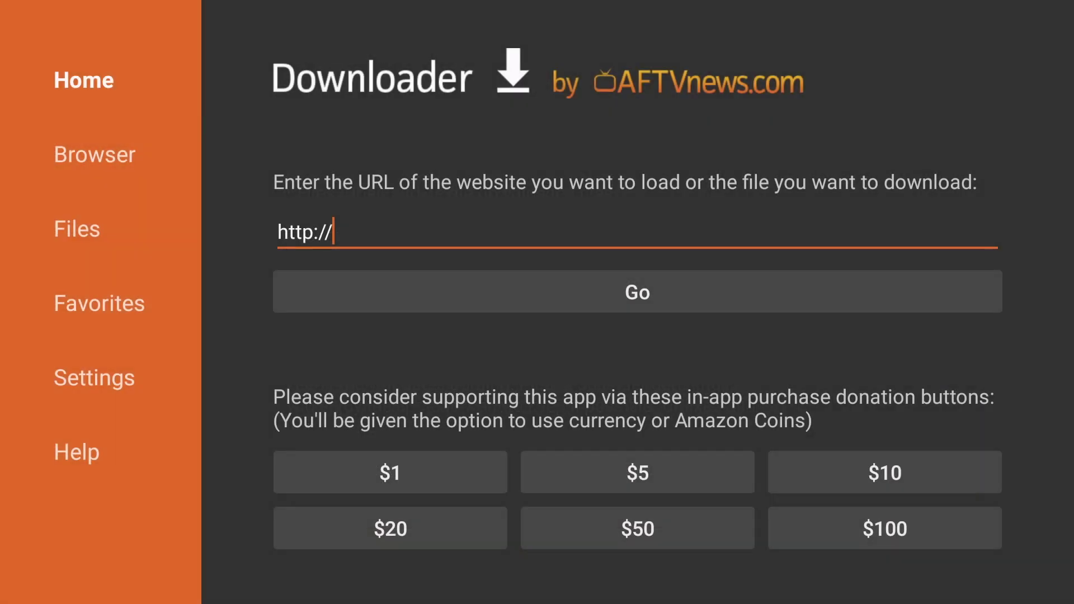
pyautogui.press('Left')
pyautogui.press('Left')
pyautogui.press('Left')
pyautogui.press('Left')
pyautogui.press('Left')
pyautogui.press('Left')
pyautogui.press('Left')
# Enable JavaScript in Downloader Settings, accepting the JavaScript Warning with Yes.
pyautogui.press('Down')
pyautogui.press('Down')
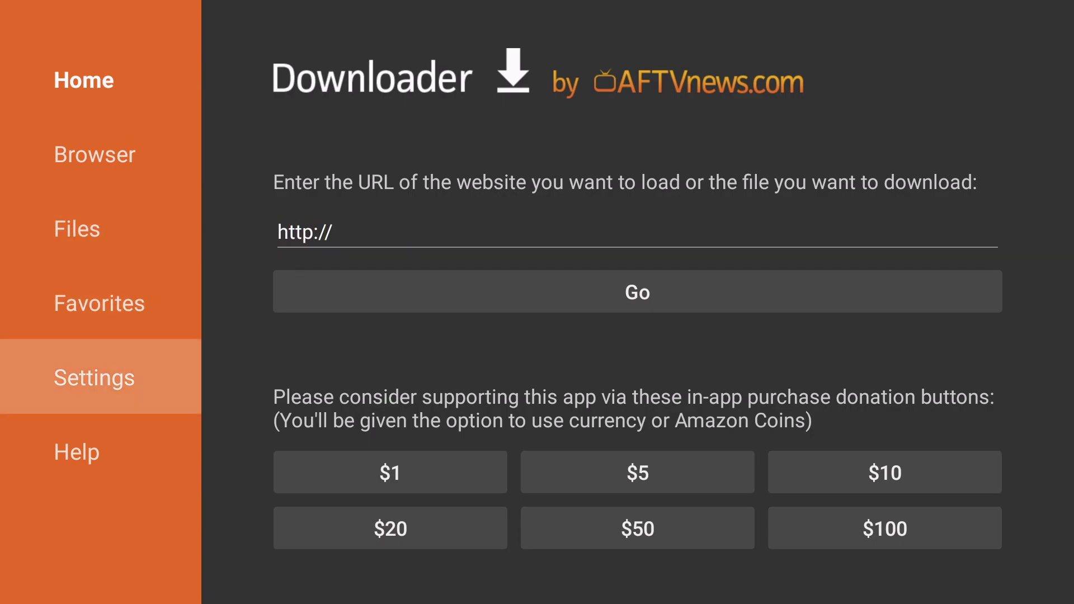
pyautogui.press('Return')
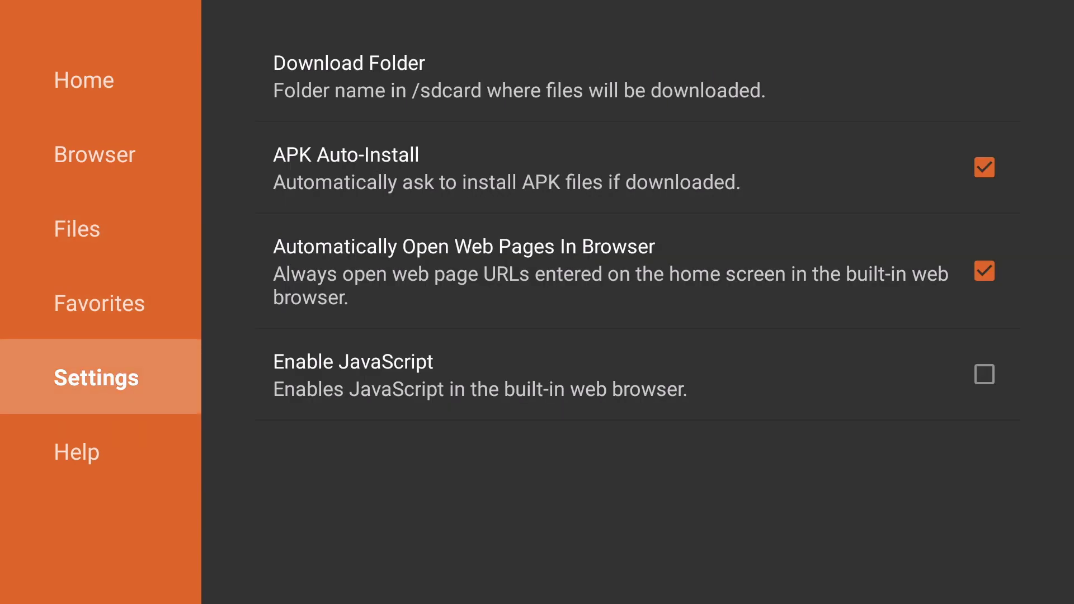
pyautogui.press('Right')
pyautogui.press('Return')
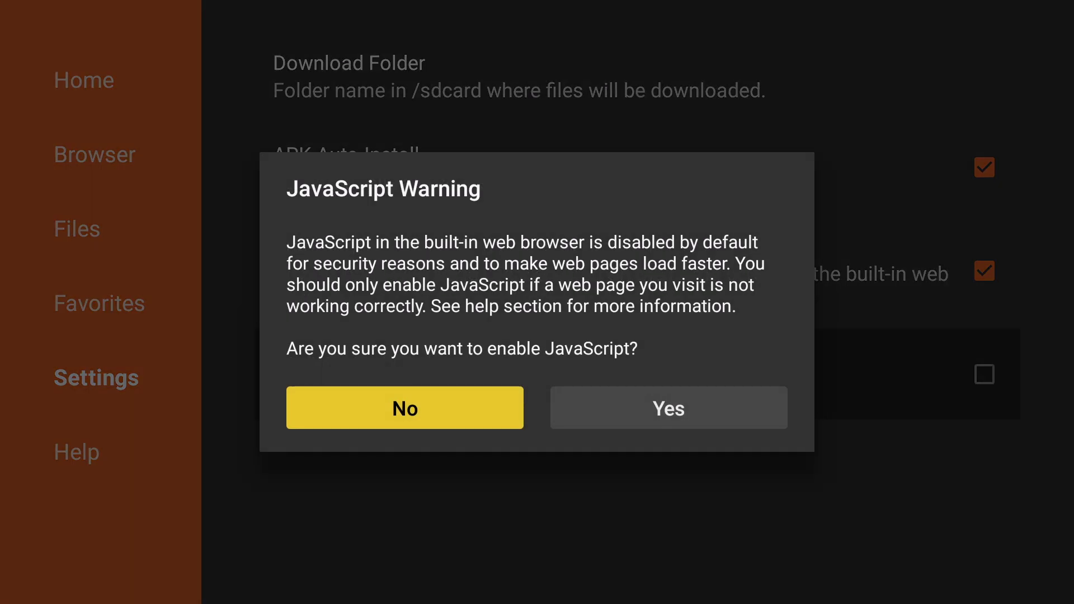
pyautogui.press('Right')
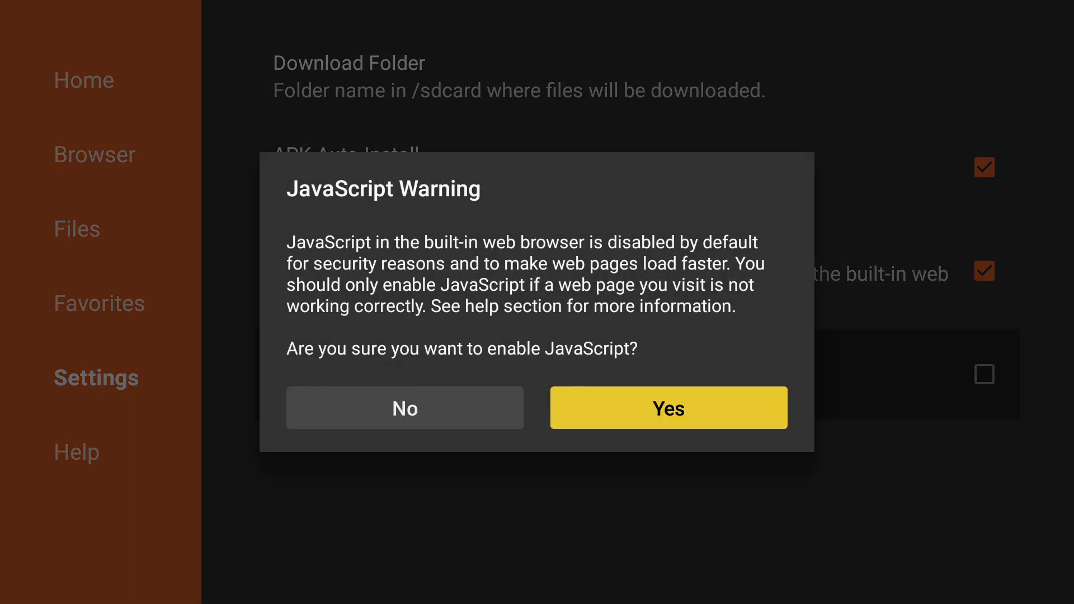
pyautogui.press('Return')
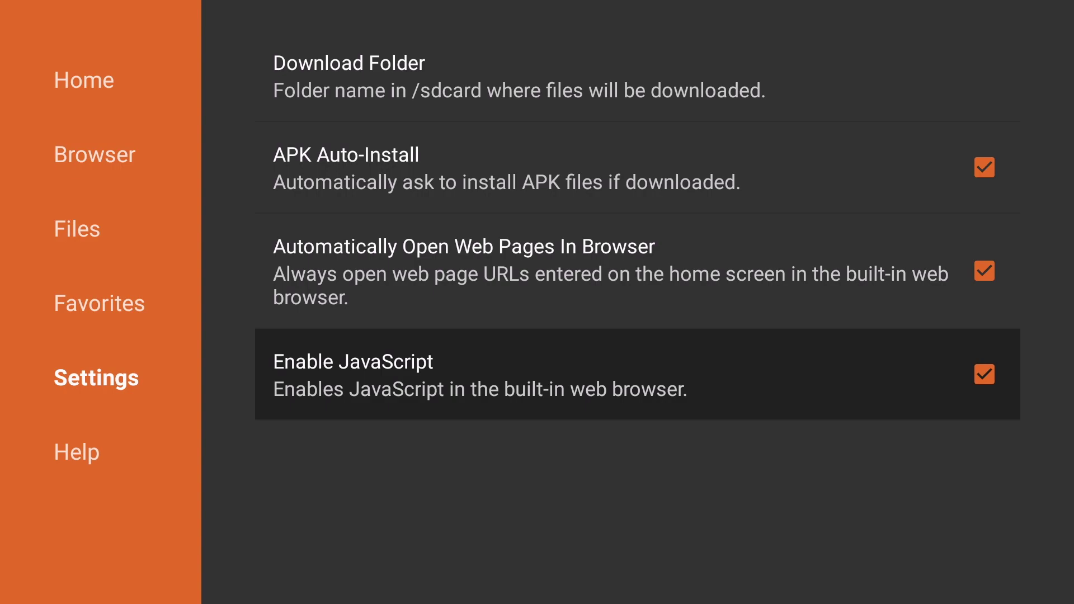
# Return to Downloader's Home page with the URL field.
pyautogui.press('Left')
pyautogui.press('Up')
pyautogui.press('Up')
pyautogui.press('Up')
pyautogui.press('Up')
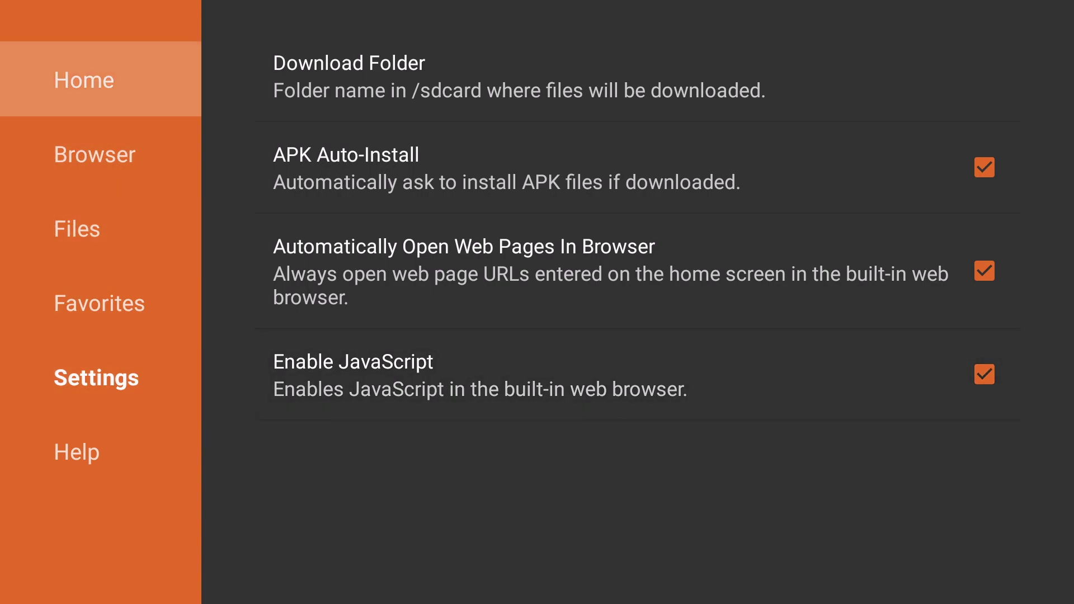
pyautogui.press('Return')
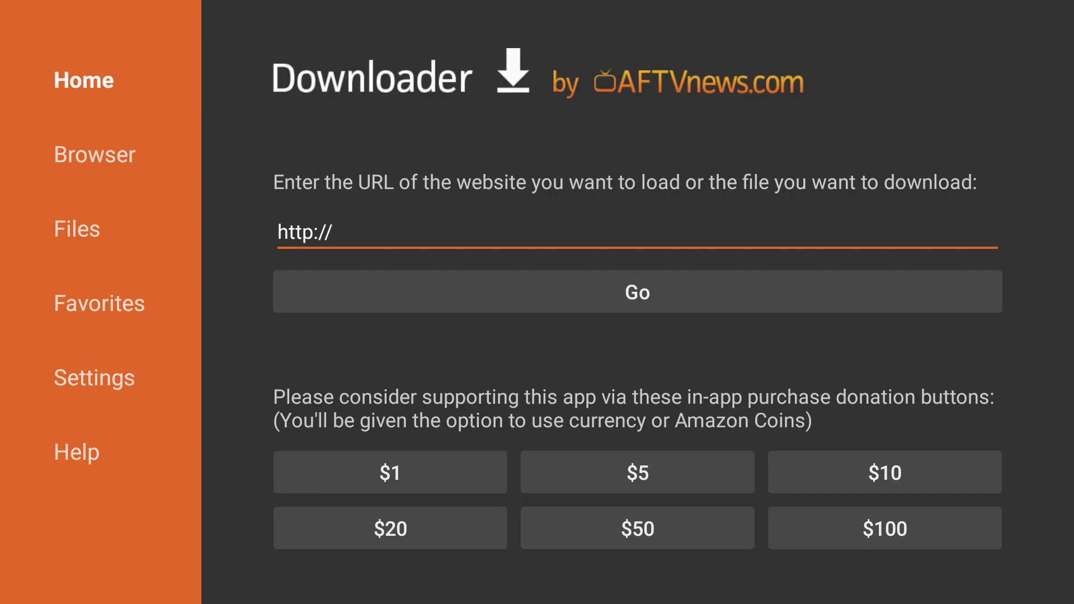
# Go to mayfairguides.net/apk and download the 55.5 MB mtvgp.apk file.
pyautogui.press('Return')
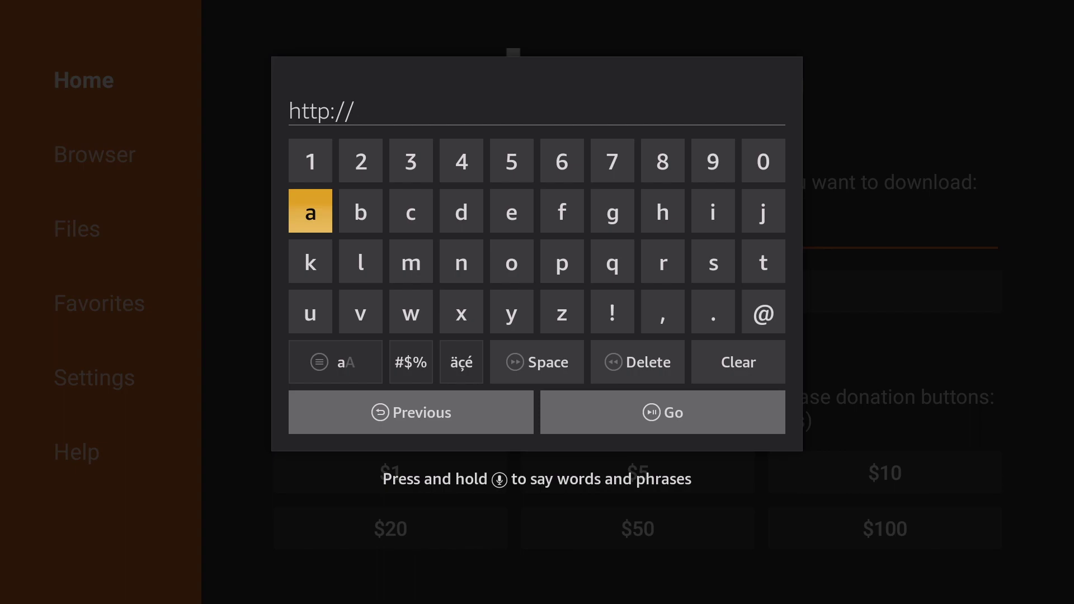
pyautogui.write('mayfairguides.net/a')
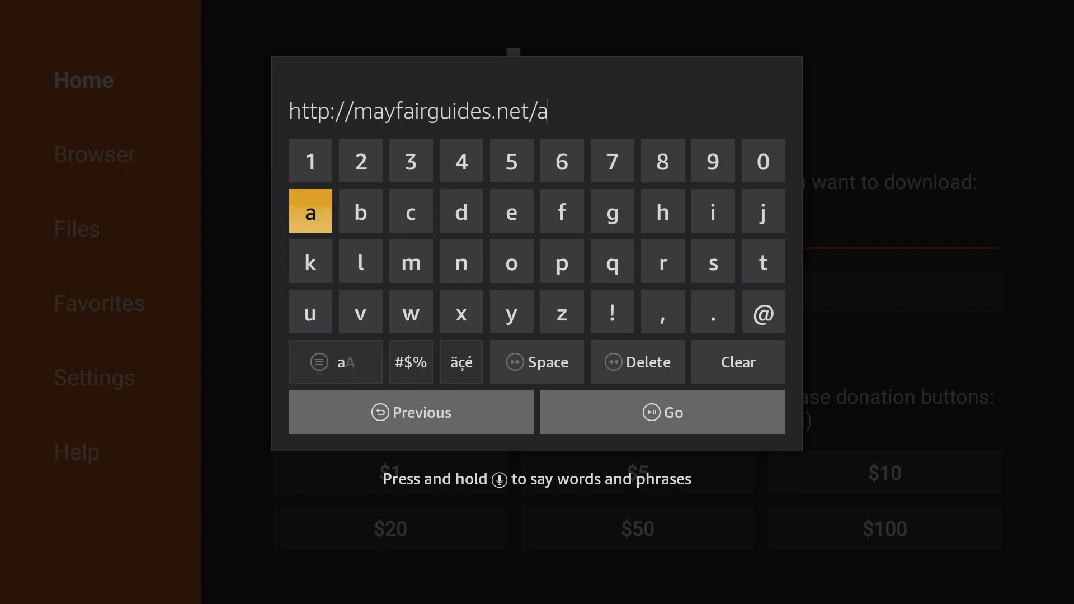
pyautogui.write('pk/')
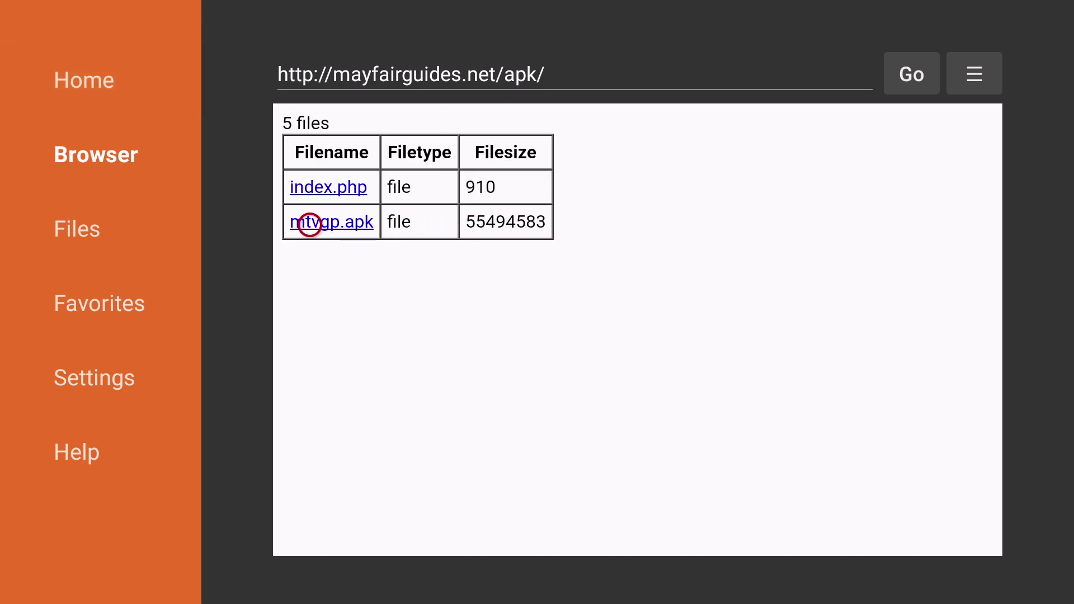
pyautogui.click(309, 224)
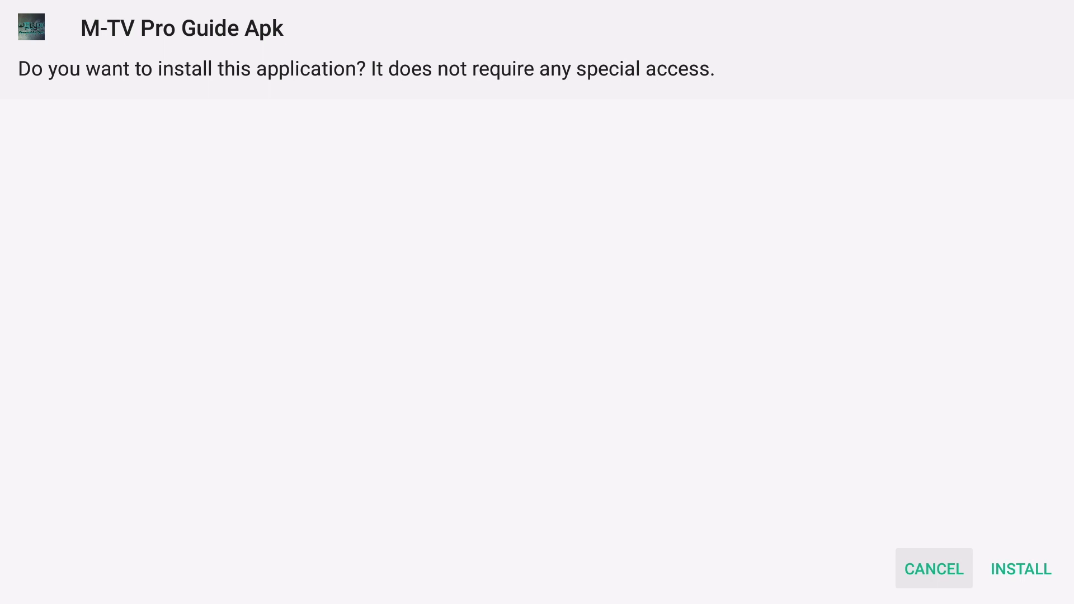
# Install M-TV Pro Guide Apk and close the installed screen with DONE.
pyautogui.press('Right')
pyautogui.press('Return')
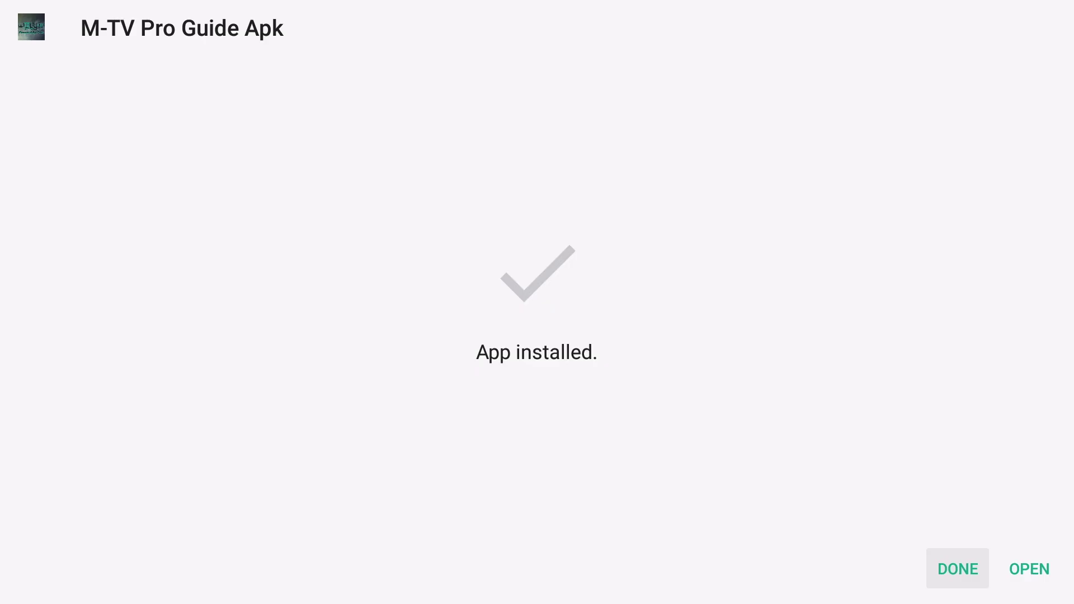
pyautogui.press('Return')
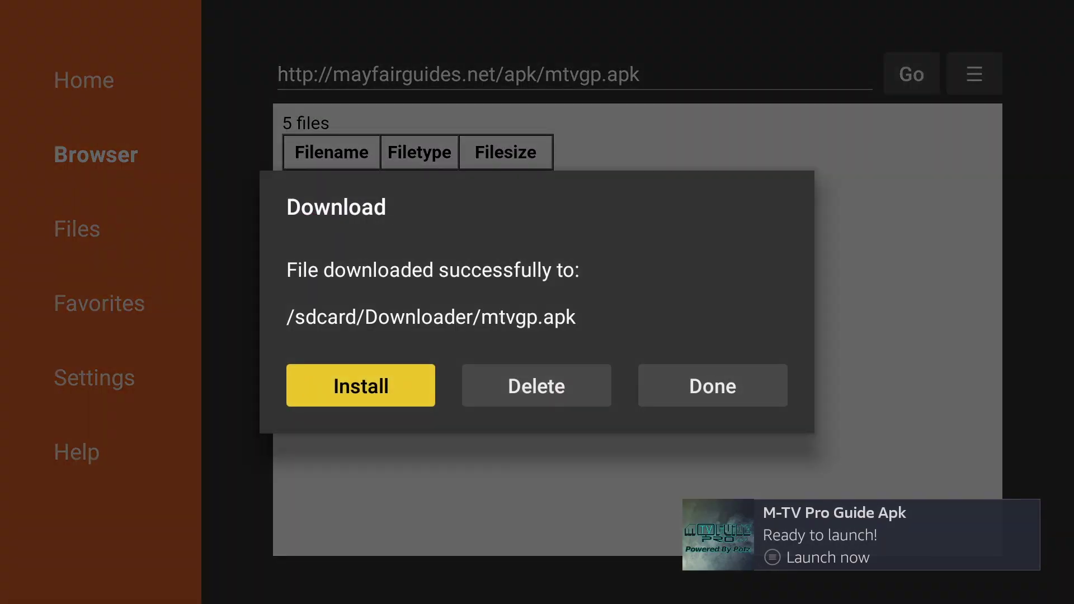
# Delete the downloaded APK file and return to the Fire TV home screen.
pyautogui.press('Right')
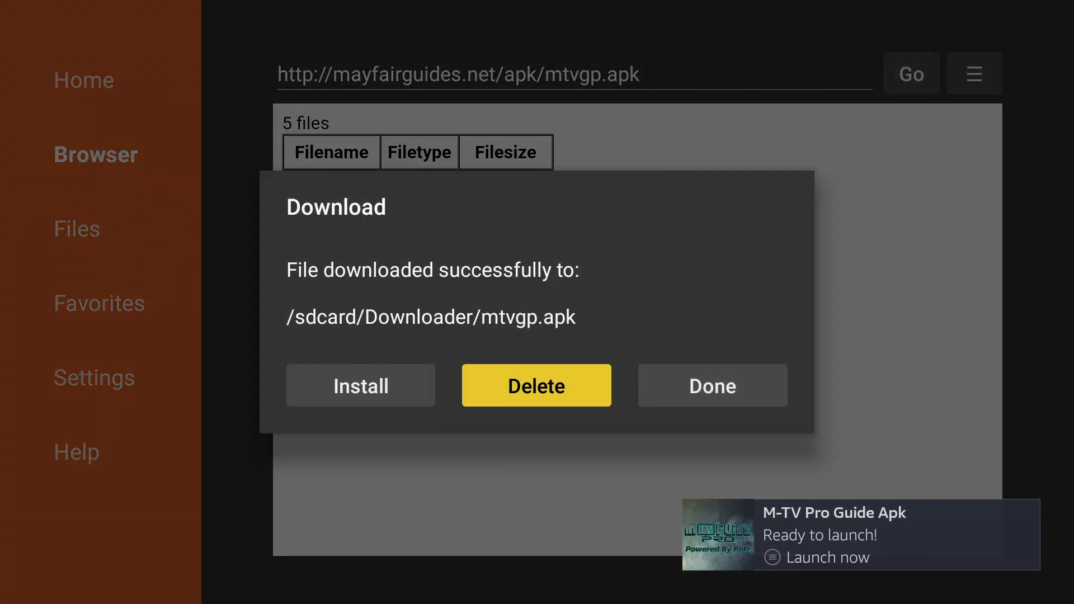
pyautogui.press('Return')
pyautogui.press('Left')
pyautogui.press('Return')
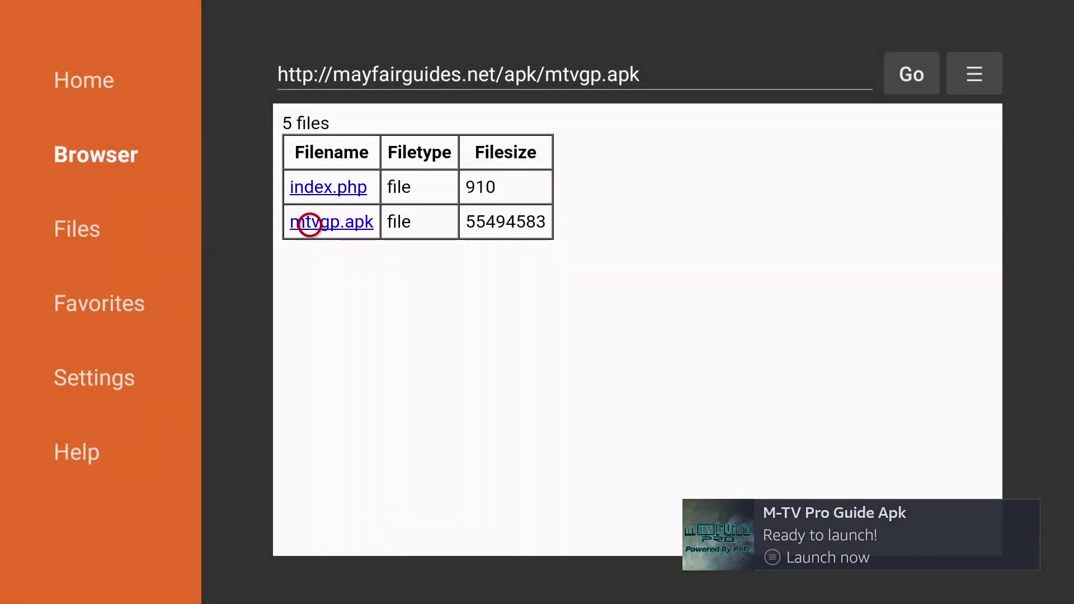
pyautogui.press('Home')
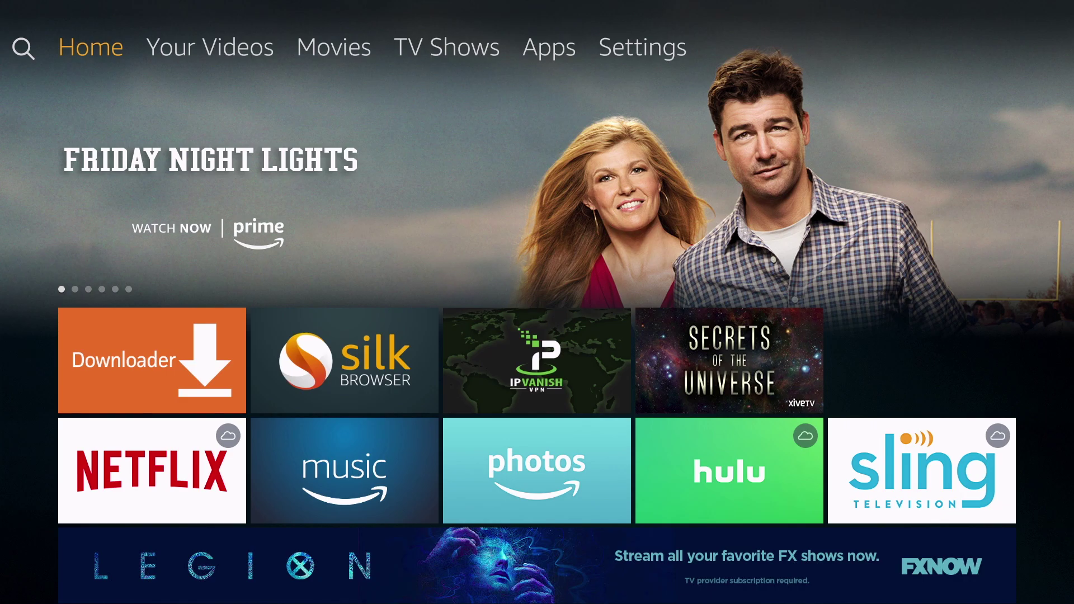
# Open Manage Installed Applications under Settings > Applications.
pyautogui.press('Right')
pyautogui.press('Right')
pyautogui.press('Right')
pyautogui.press('Right')
pyautogui.press('Right')
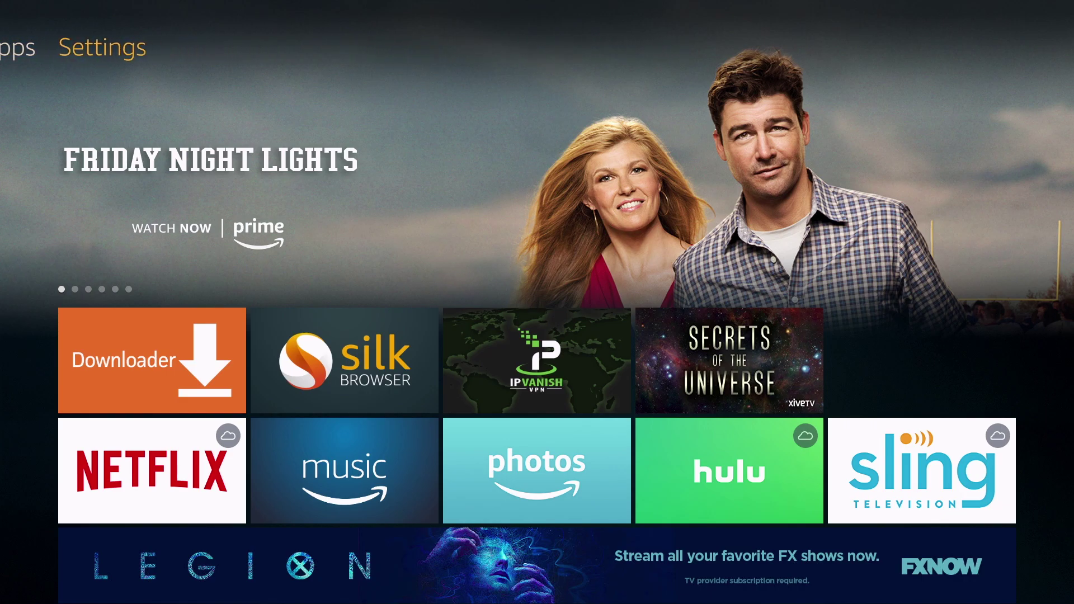
pyautogui.press('Down')
pyautogui.press('Right')
pyautogui.press('Right')
pyautogui.press('Right')
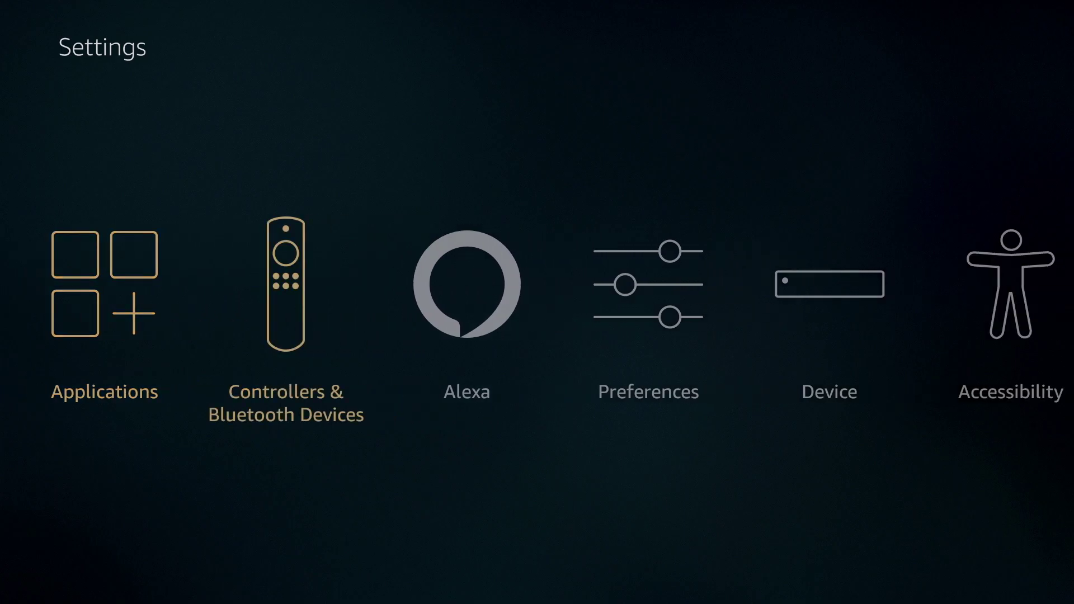
pyautogui.press('Right')
pyautogui.press('Left')
pyautogui.press('Return')
pyautogui.press('Down')
pyautogui.press('Down')
pyautogui.press('Down')
pyautogui.press('Down')
pyautogui.press('Down')
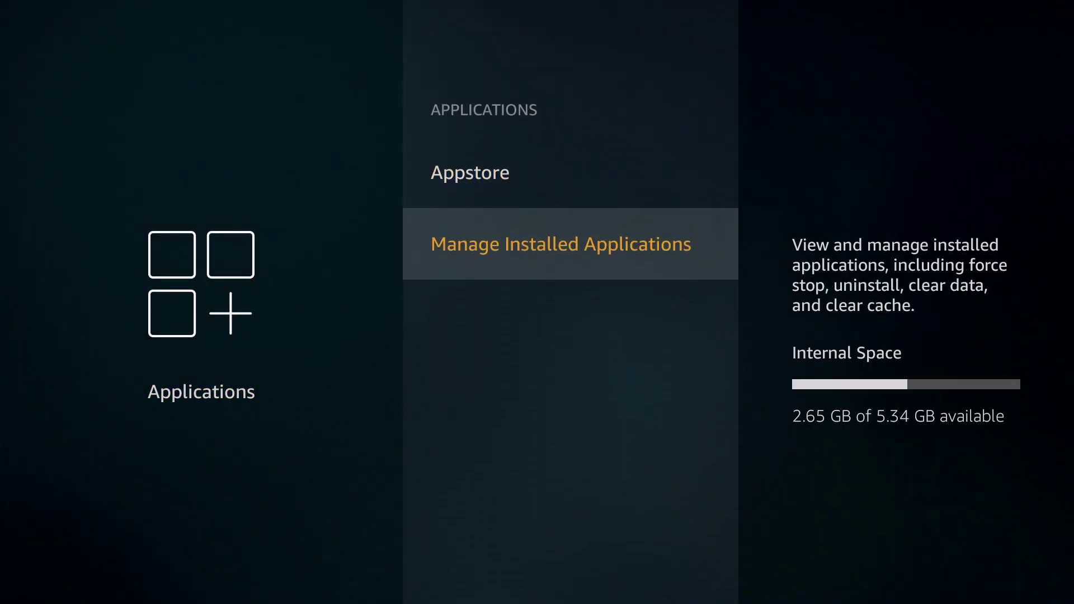
pyautogui.press('Return')
# Open M-TV Pro Guide Apk (version 1.9, 77 MB) and highlight Launch application.
pyautogui.press('Down')
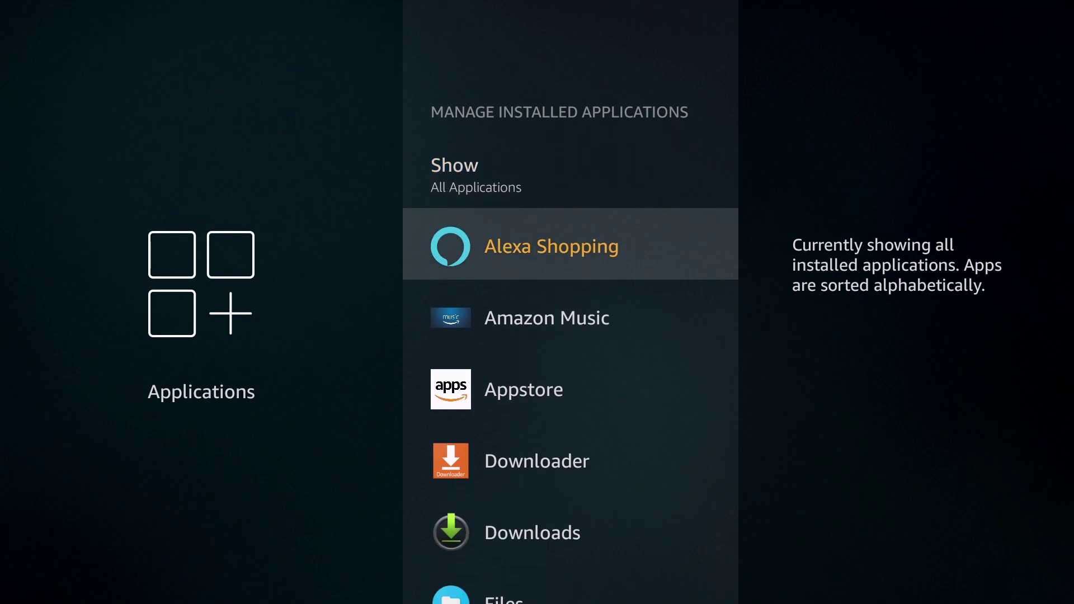
pyautogui.press('Down')
pyautogui.press('Down')
pyautogui.press('Down')
pyautogui.press('Down')
pyautogui.press('Down')
pyautogui.press('Down')
pyautogui.press('Down')
pyautogui.press('Down')
pyautogui.press('Down')
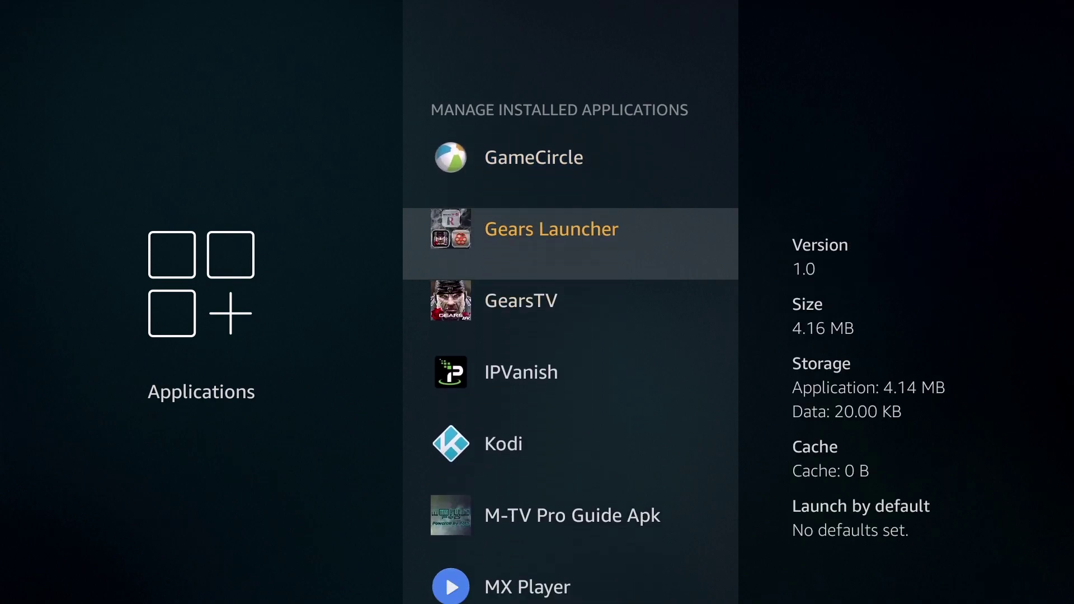
pyautogui.press('Down')
pyautogui.press('Down')
pyautogui.press('Down')
pyautogui.press('Down')
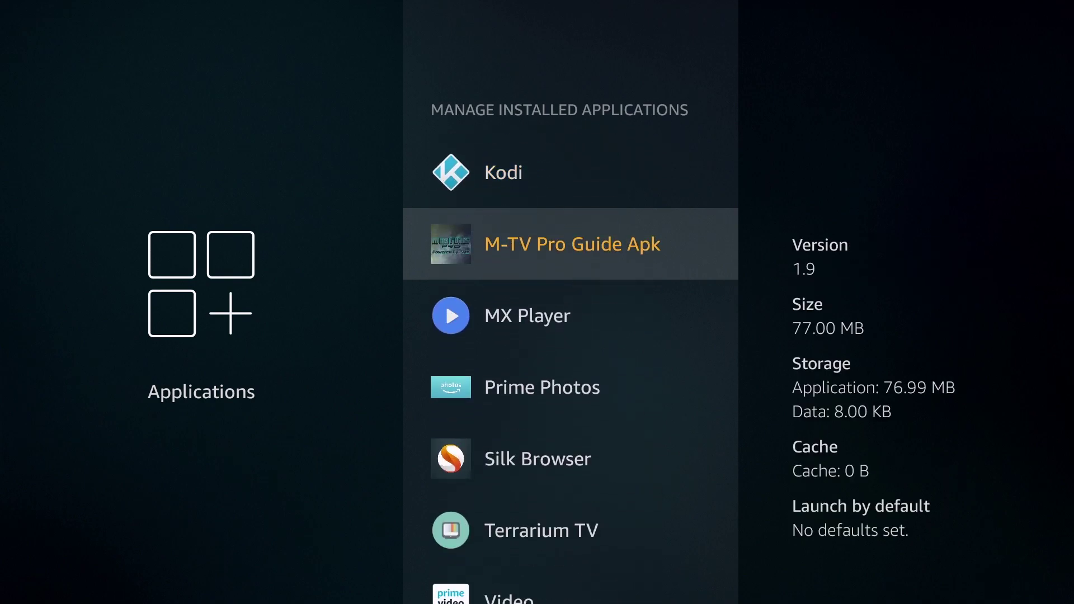
pyautogui.press('Return')
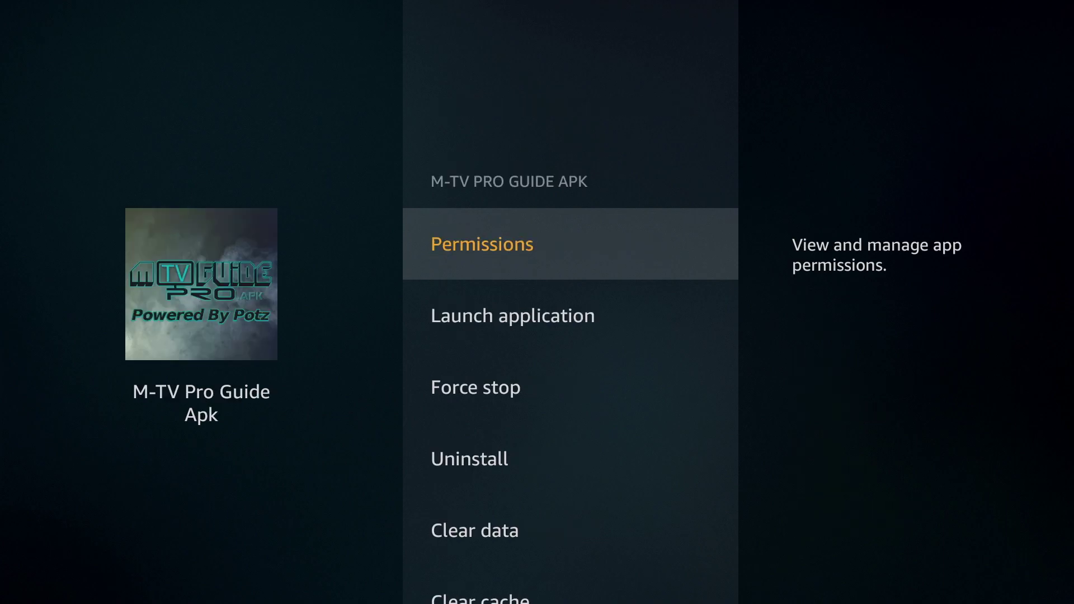
pyautogui.press('Down')
pyautogui.press('Down')
pyautogui.press('Down')
pyautogui.press('Down')
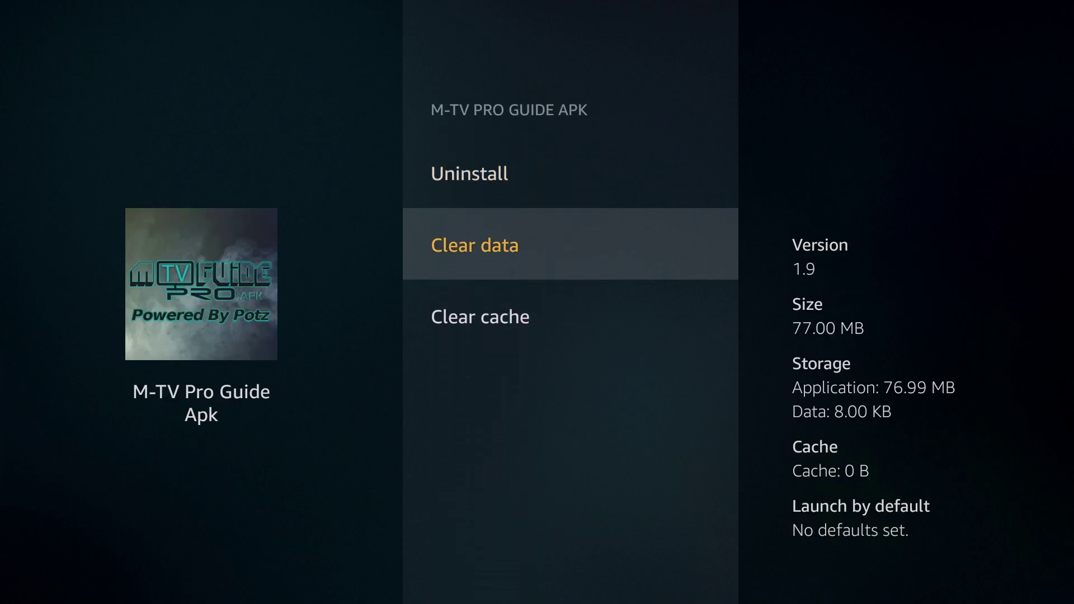
pyautogui.press('Down')
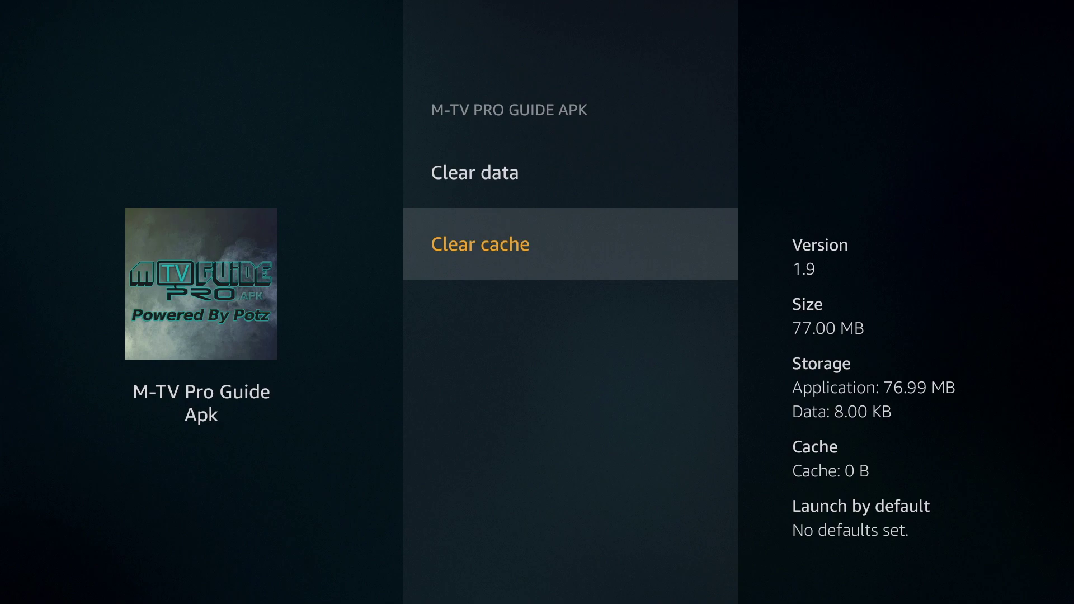
pyautogui.press('Up')
pyautogui.press('Up')
pyautogui.press('Up')
pyautogui.press('Up')
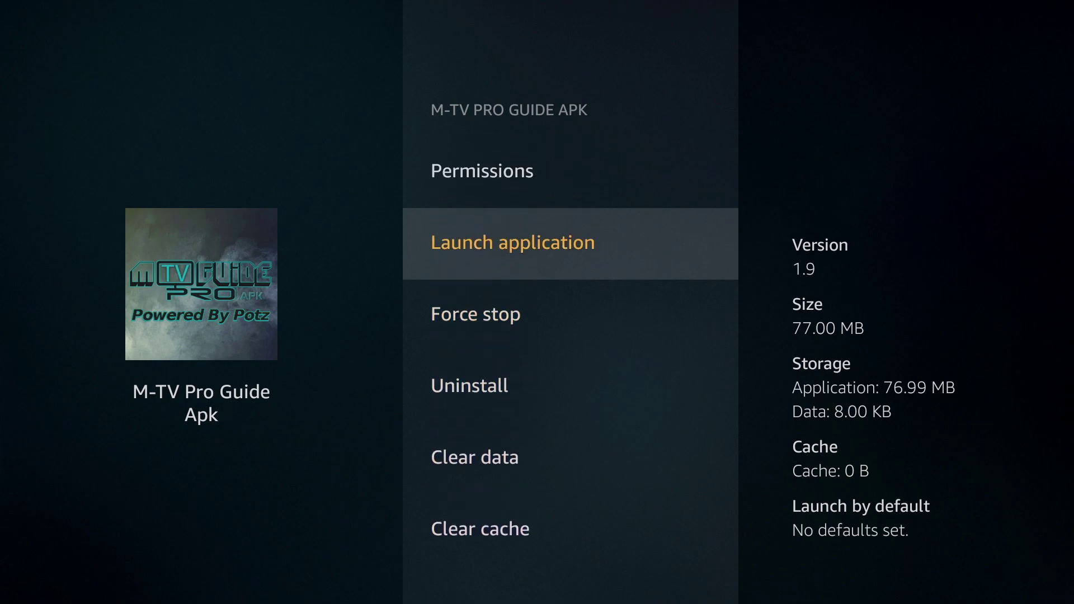